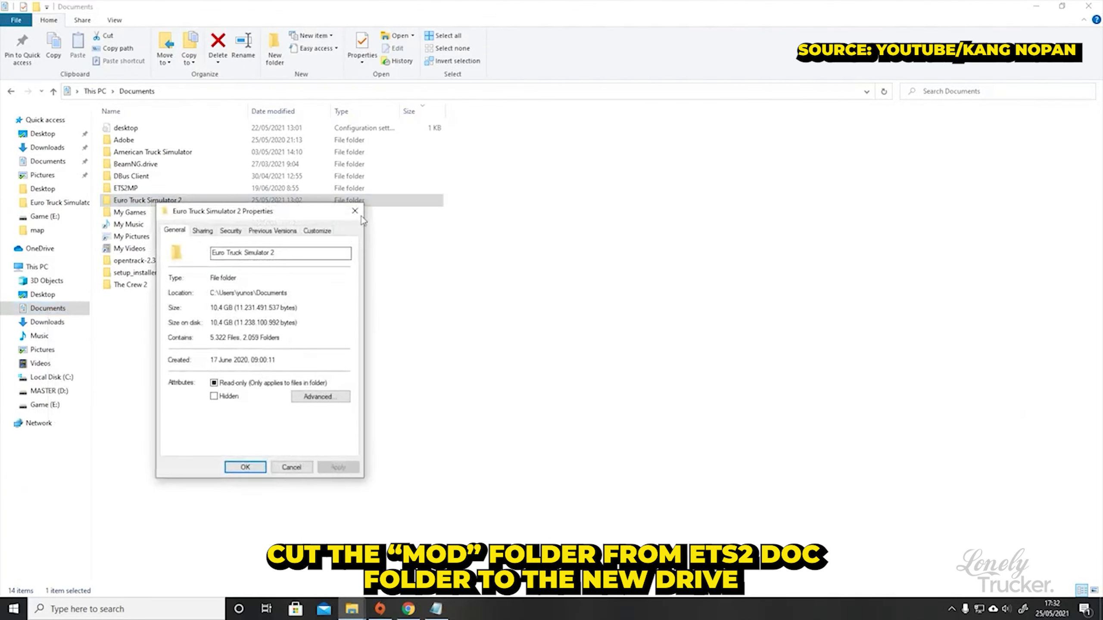
Step: Open the Euro Truck Simulator 2 folder and check the mod folder's size and details
click(355, 211)
double_click(171, 204)
click(128, 141)
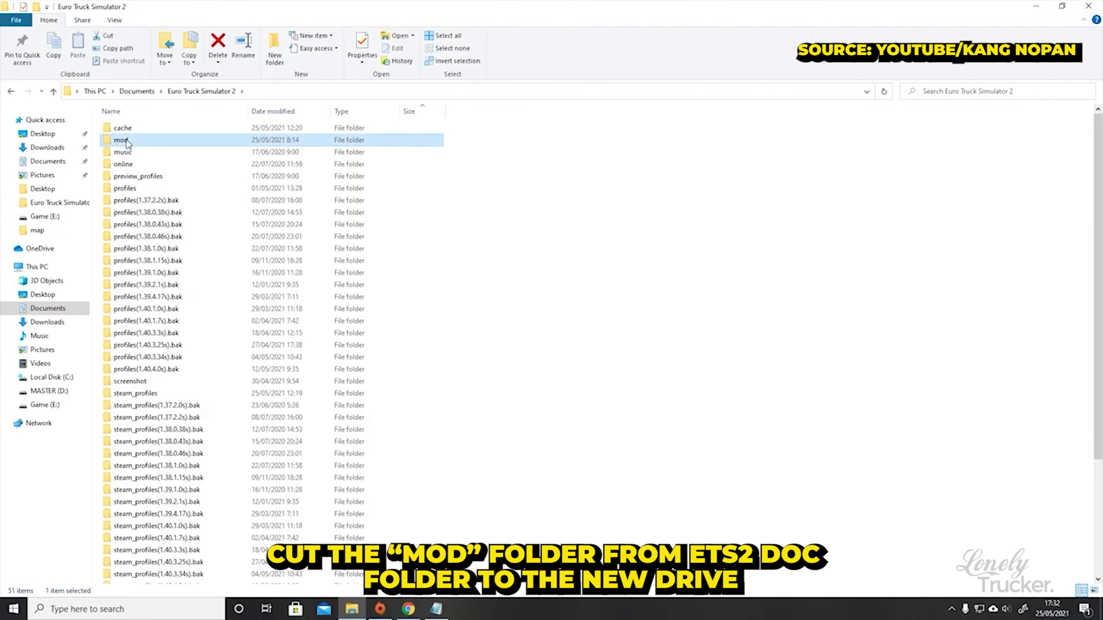
key(shift+F10)
click(161, 433)
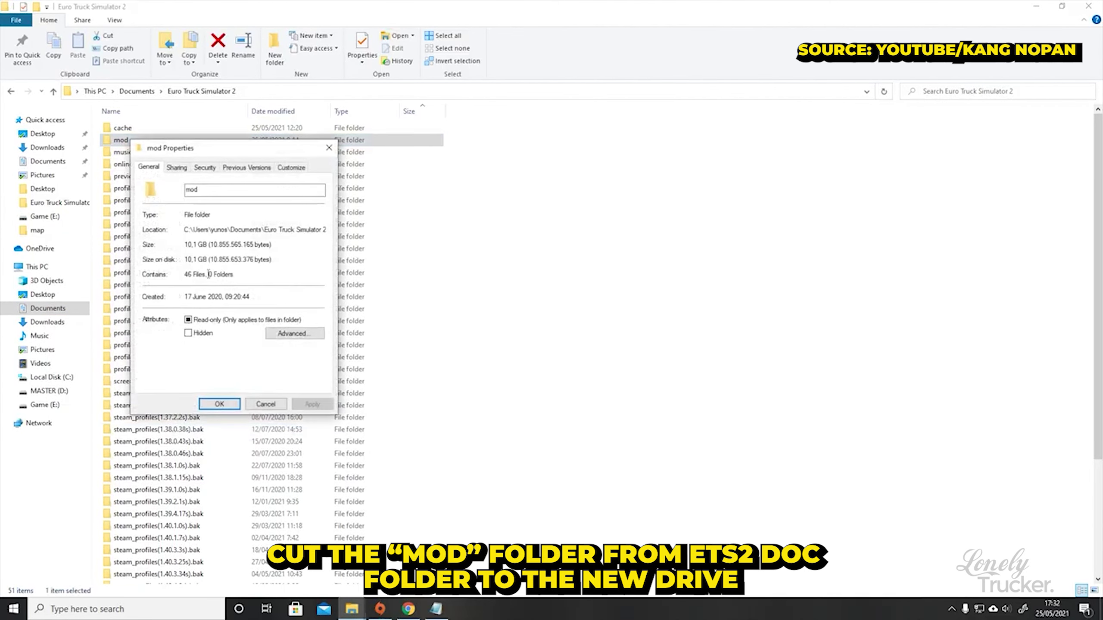
click(328, 147)
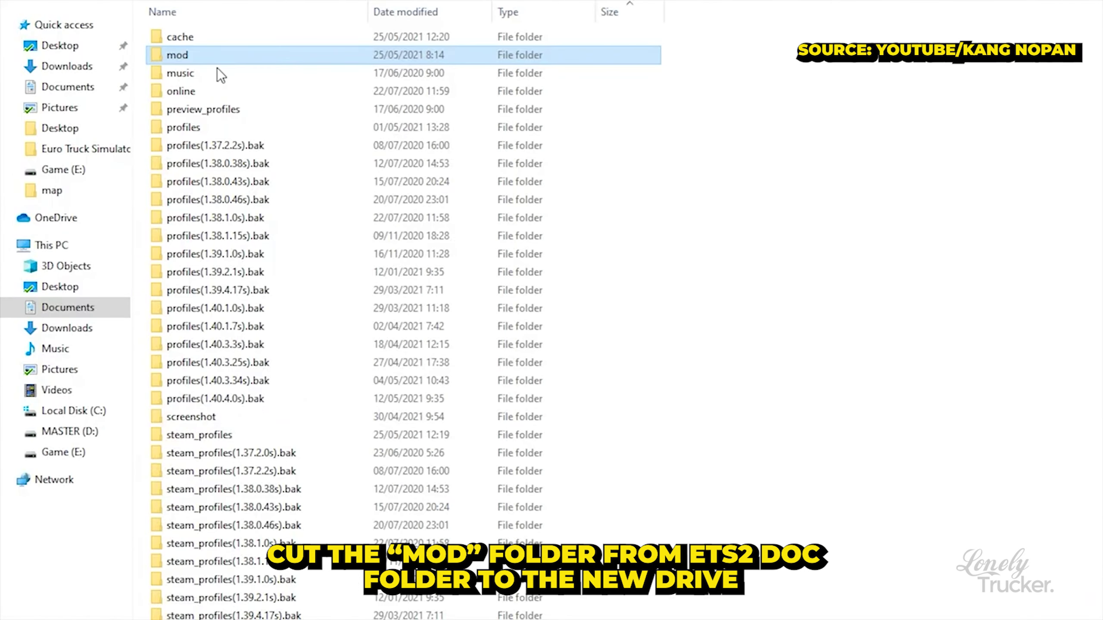
Step: Cut the mod folder and paste it onto the MASTER (D:) drive
key(shift+F10)
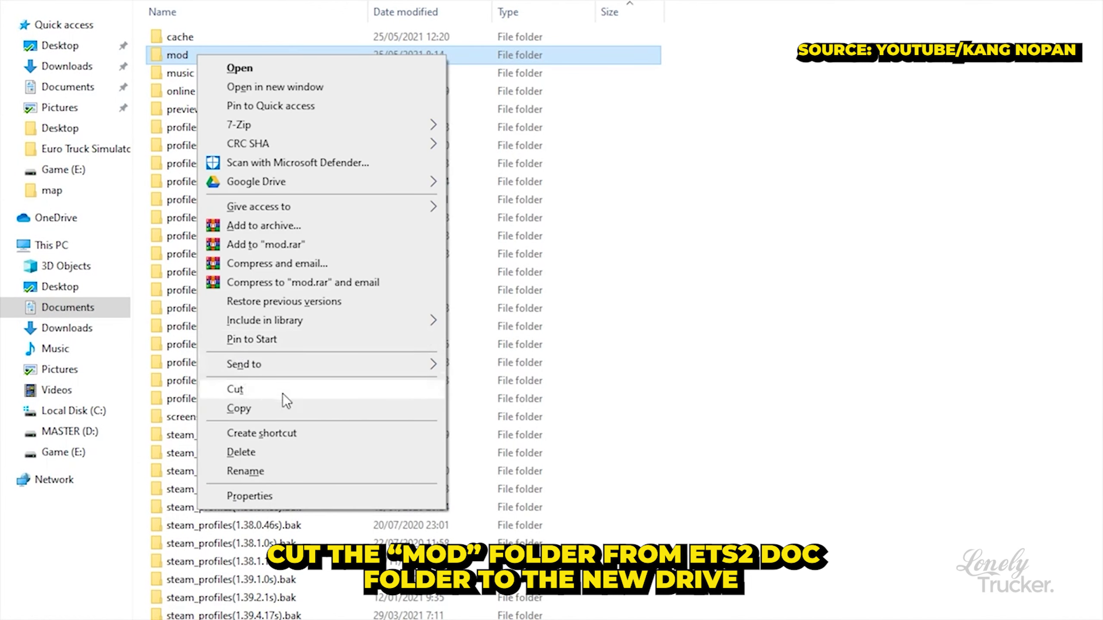
click(259, 394)
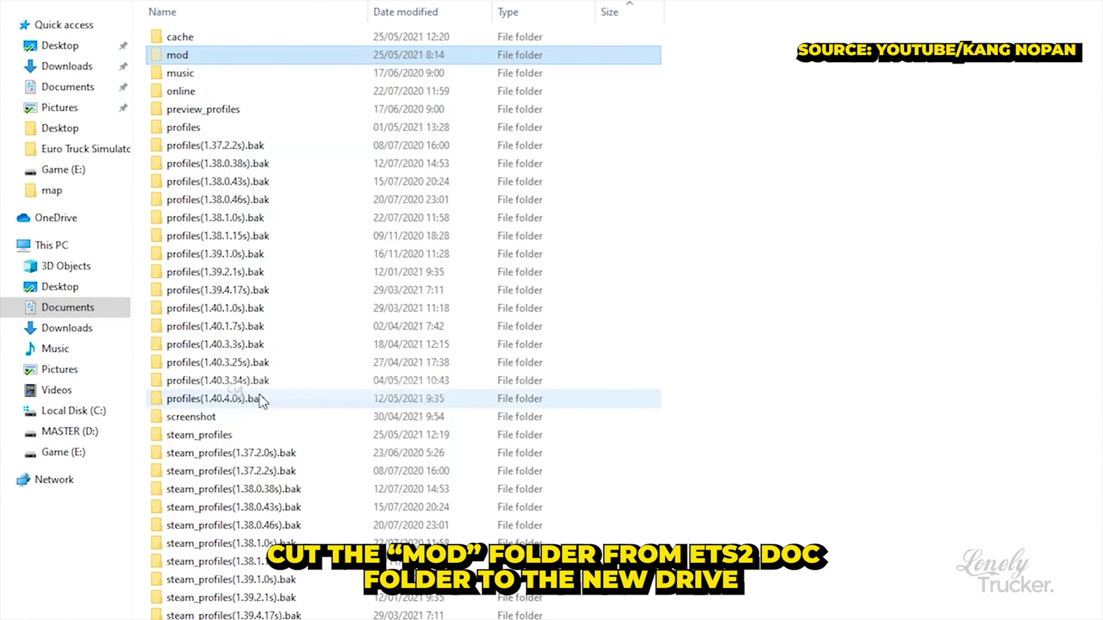
click(69, 431)
right_click(490, 336)
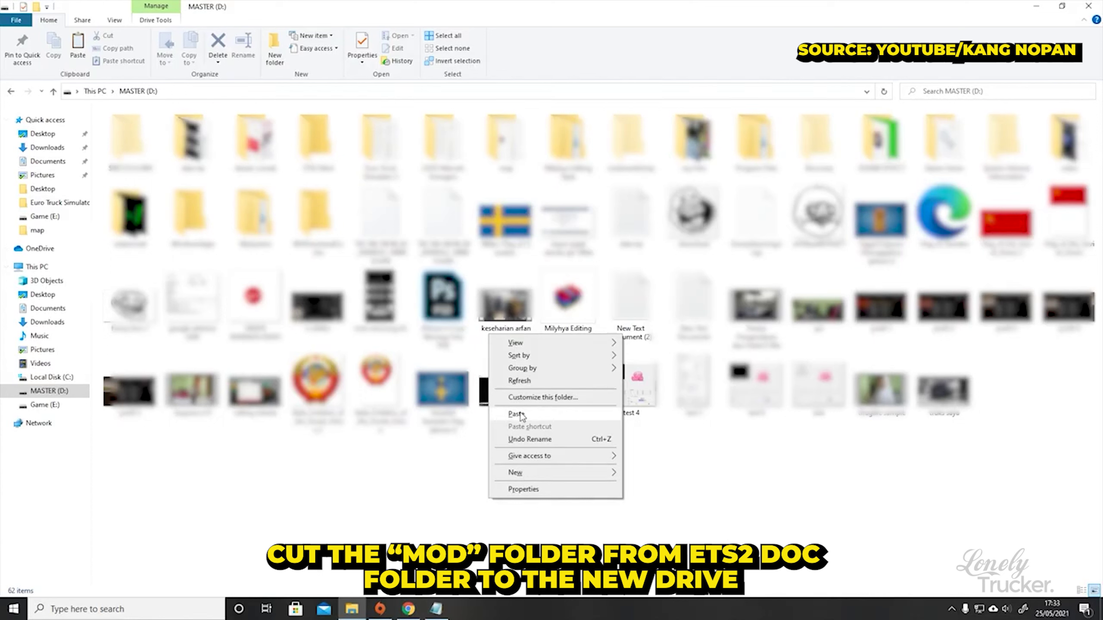
click(520, 415)
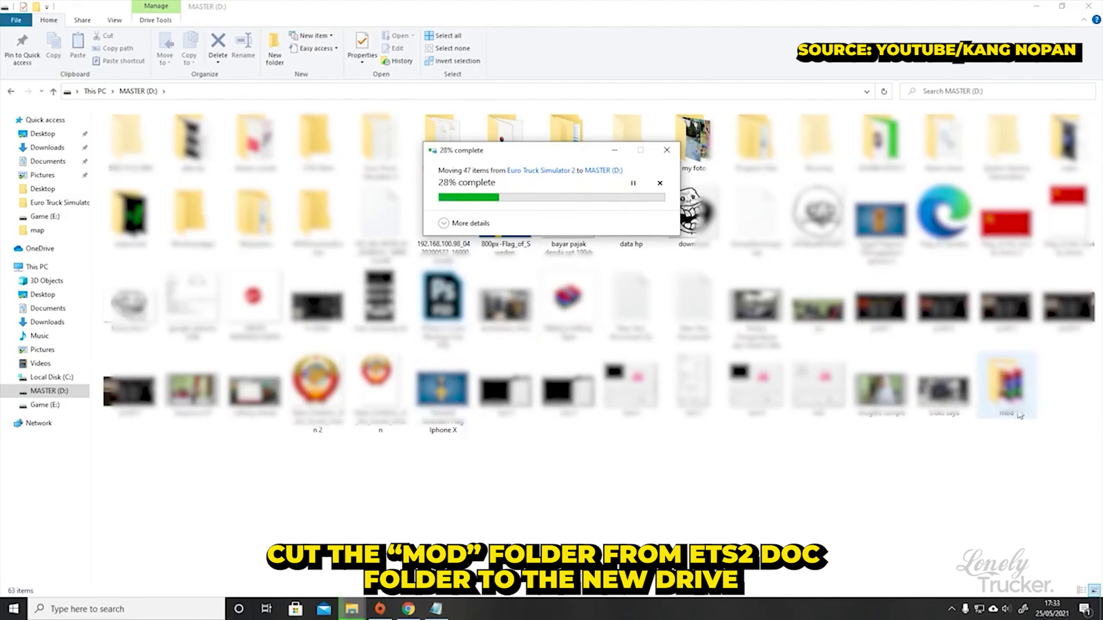
Step: Rename the moved mod folder on D: to 'mod ets2'
click(1010, 388)
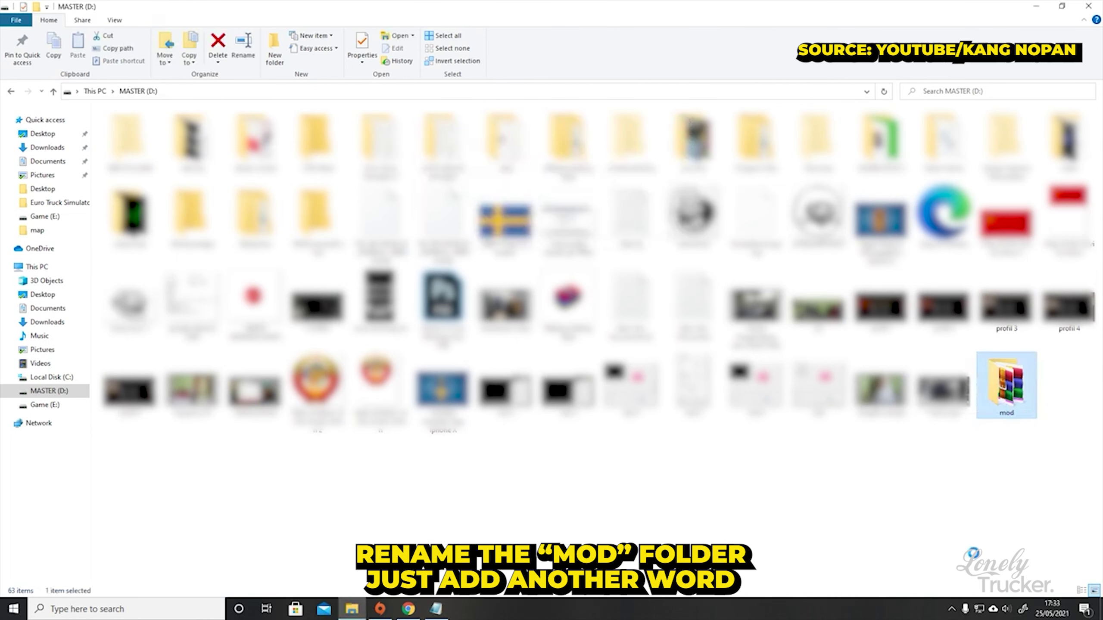
right_click(1007, 387)
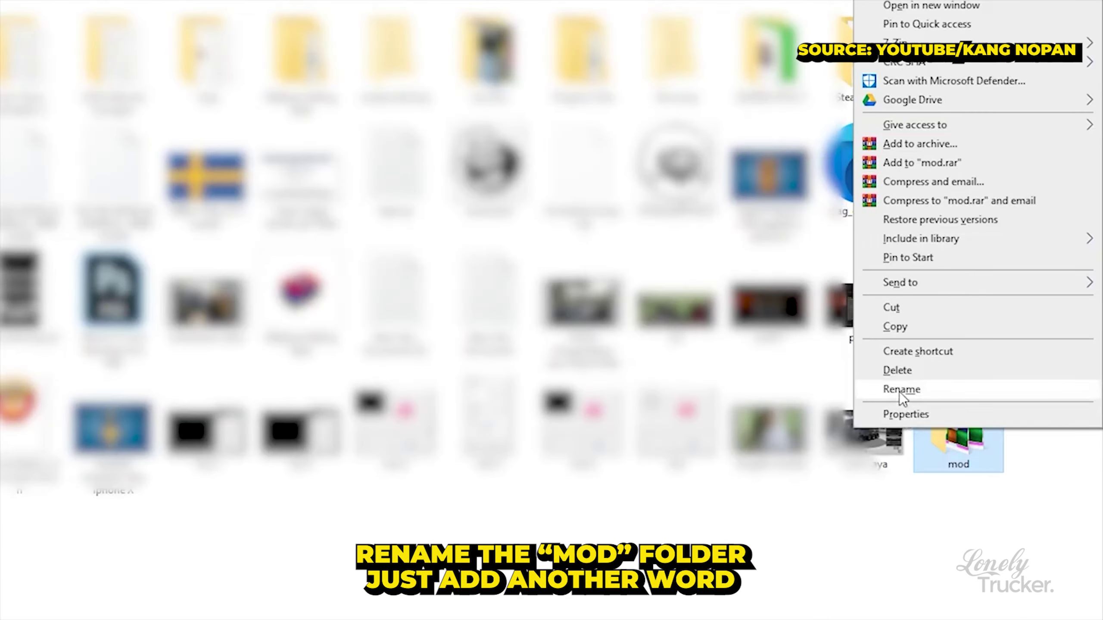
click(902, 389)
text(mod)
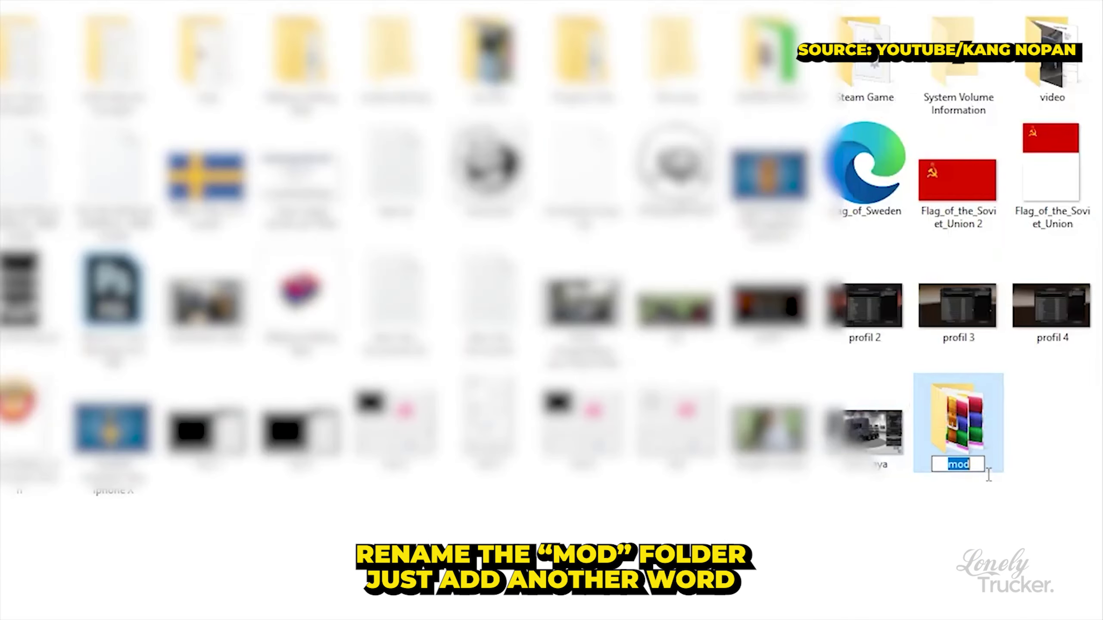
text( et)
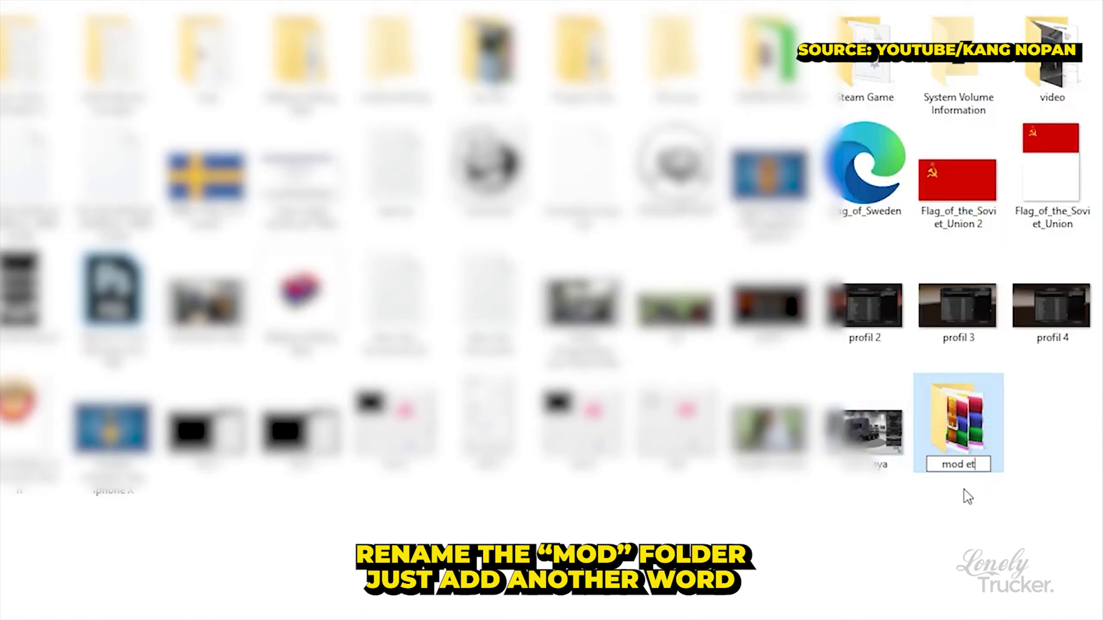
text(s2)
key(Return)
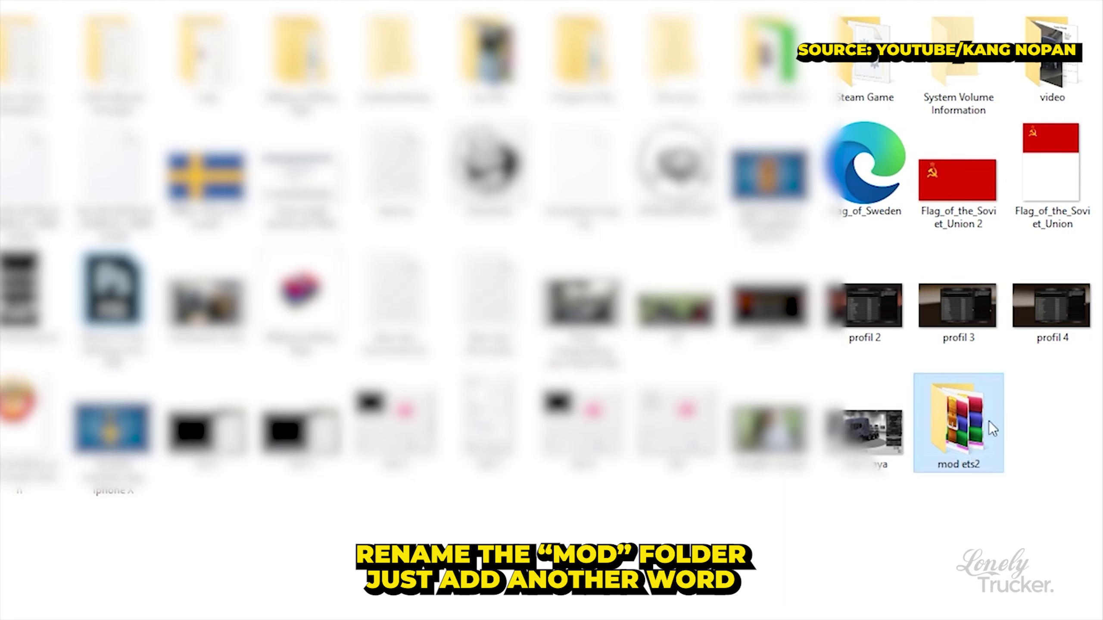
Step: Open 'mod ets2' to check its contents, then view its properties
double_click(990, 421)
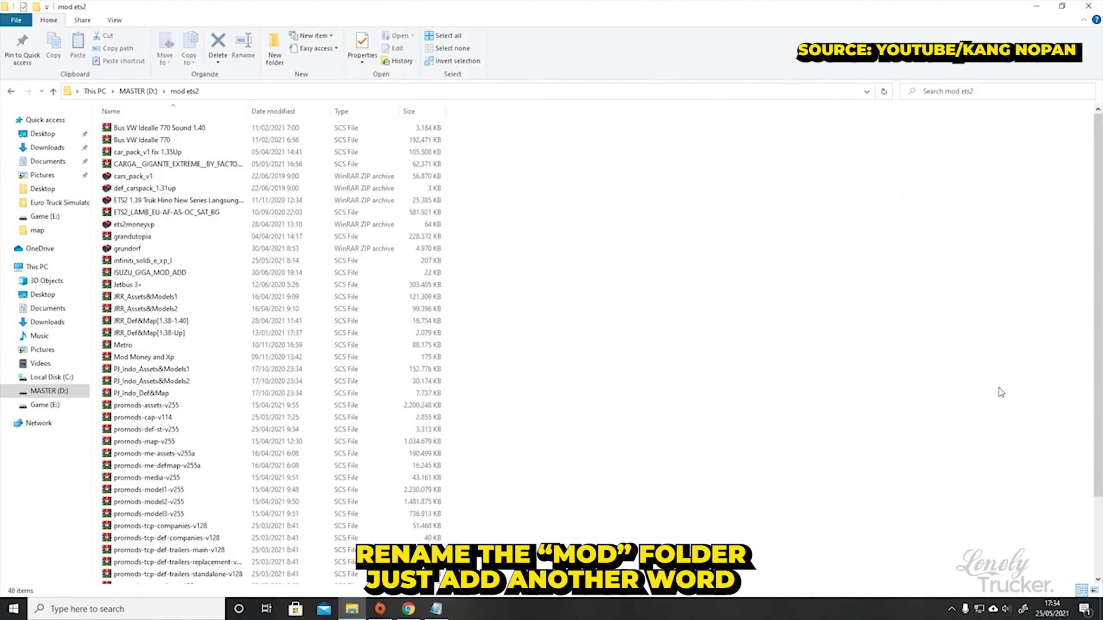
click(11, 90)
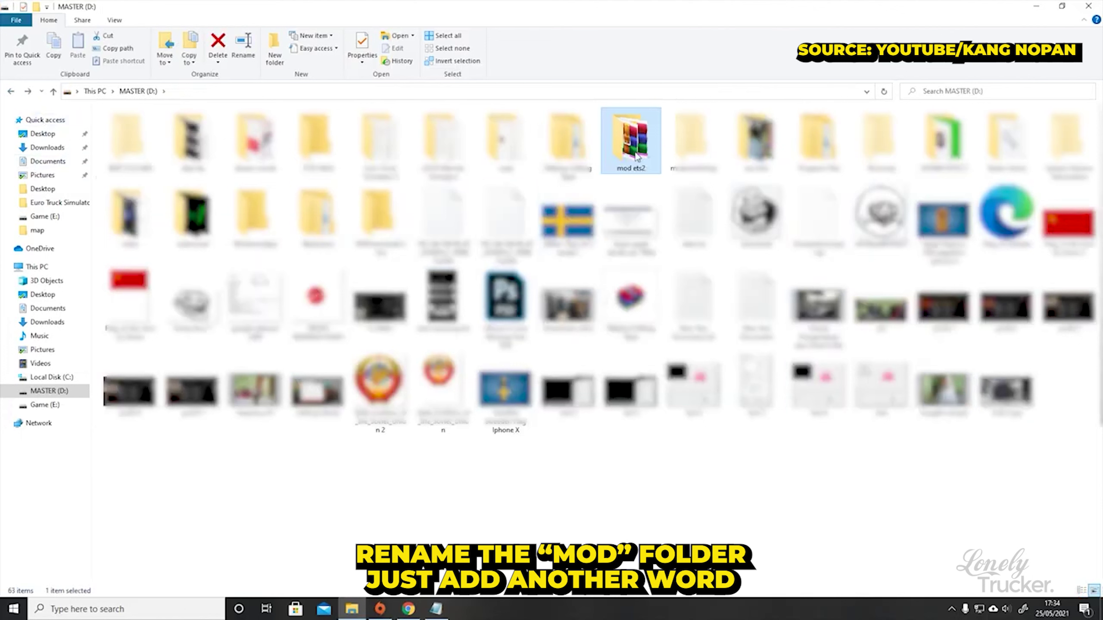
right_click(638, 158)
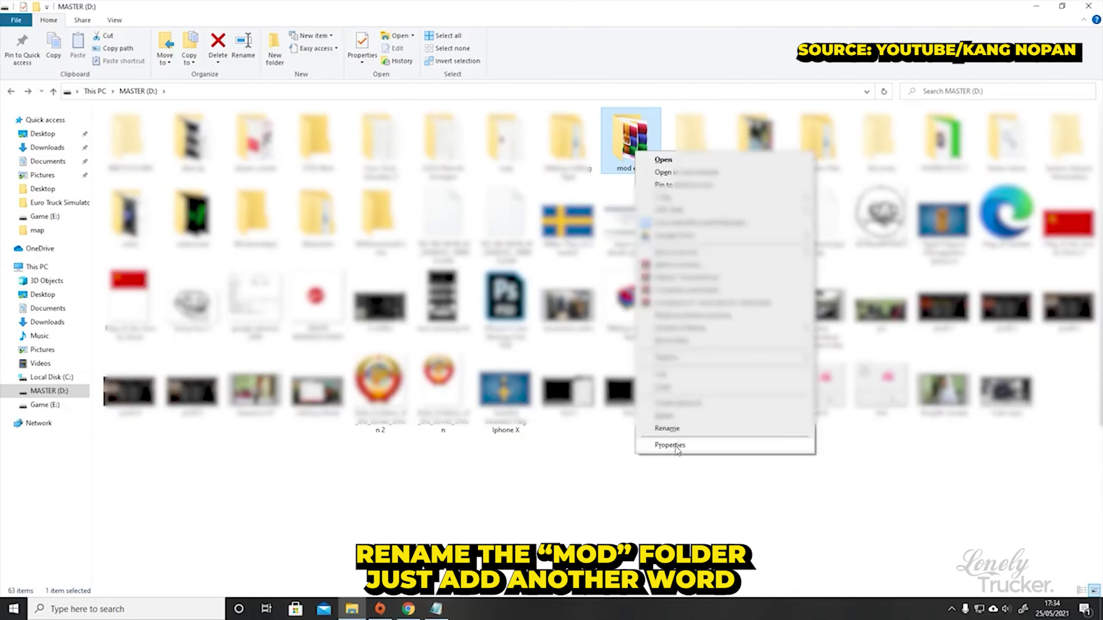
click(678, 447)
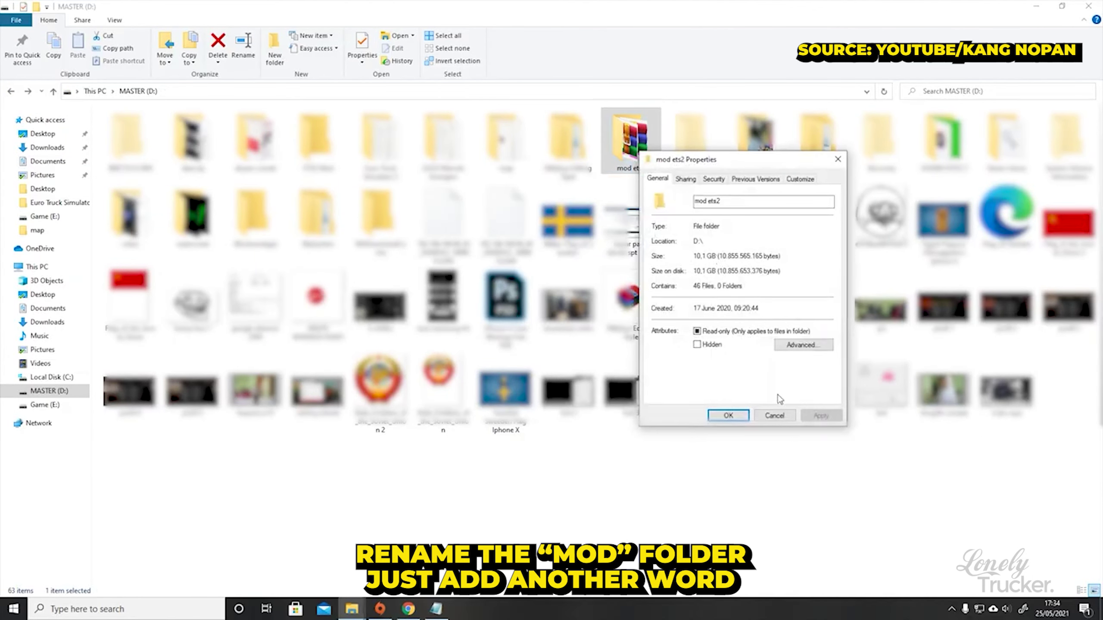
click(729, 415)
click(87, 608)
text(cmd)
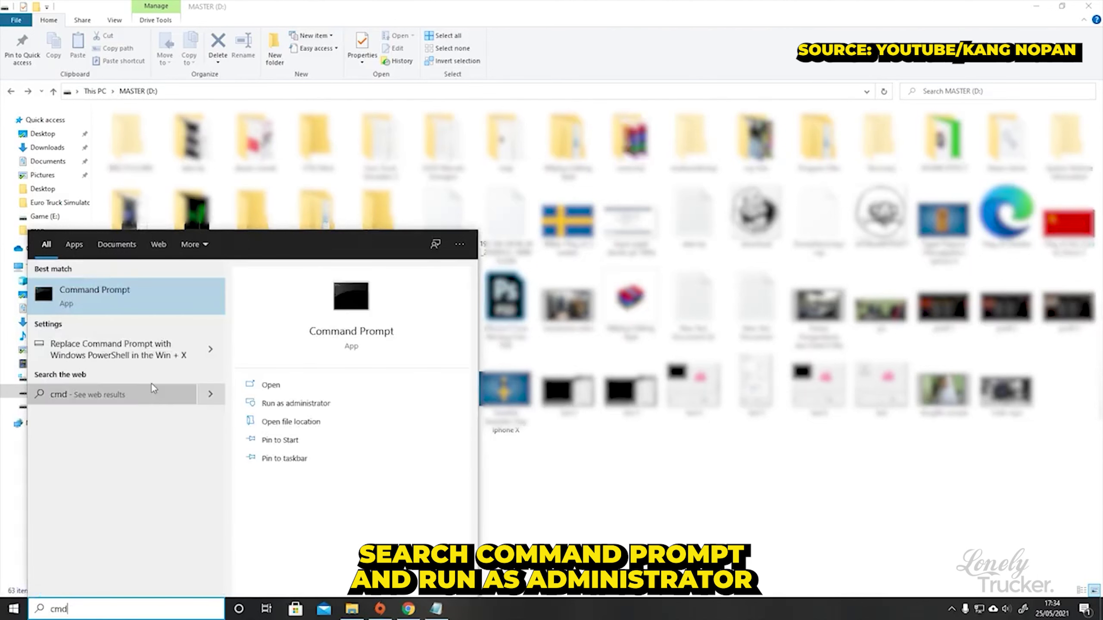
Step: Run Command Prompt as administrator and approve the UAC permission prompt
right_click(106, 292)
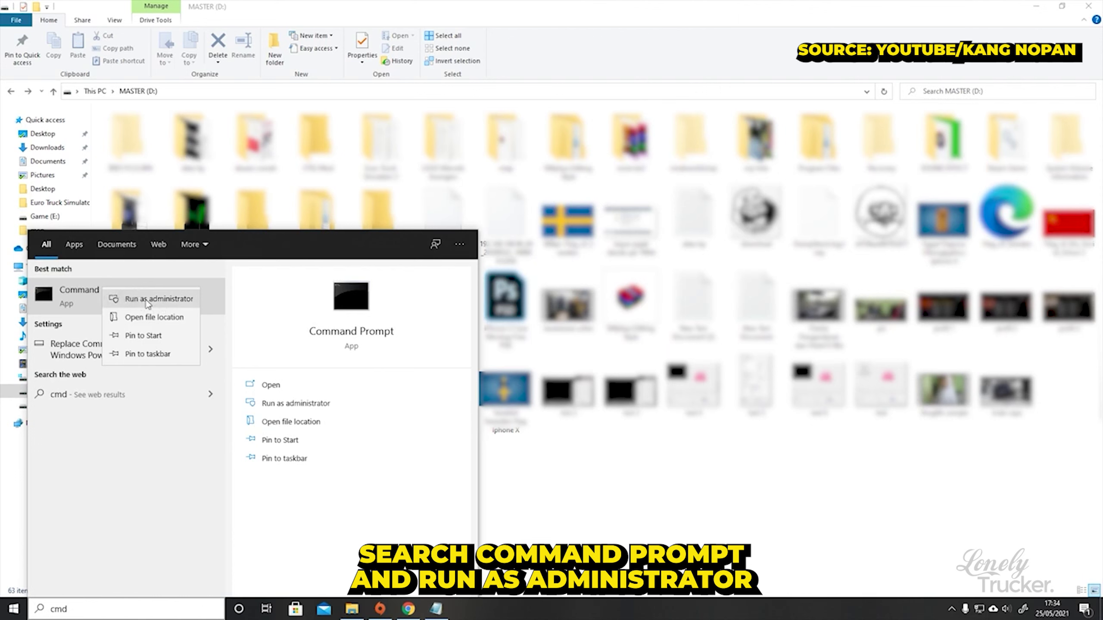
click(147, 300)
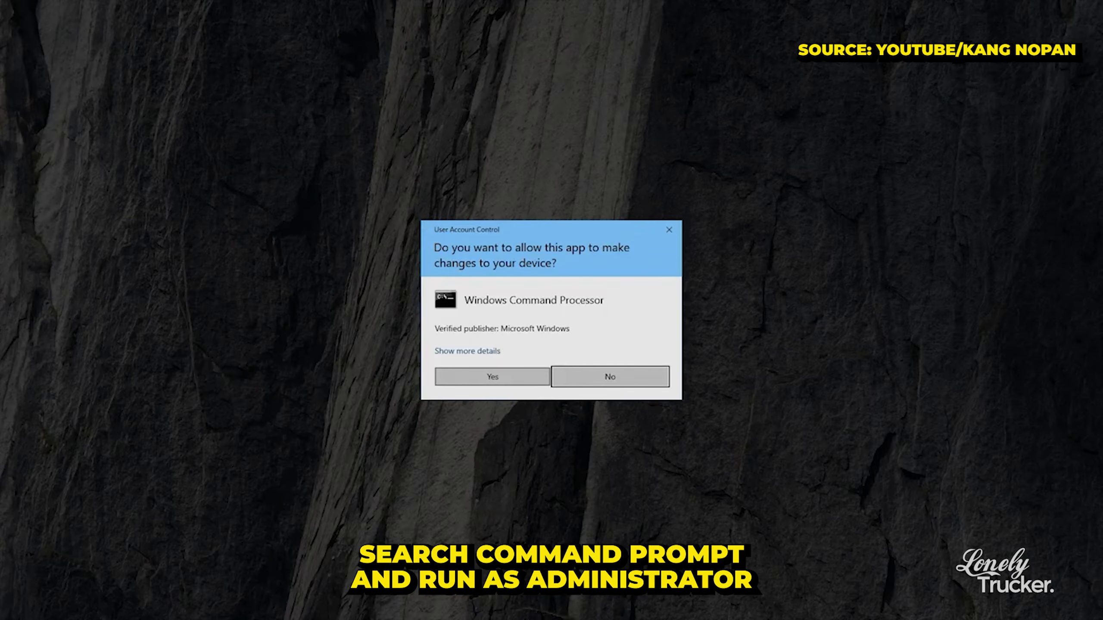
click(500, 374)
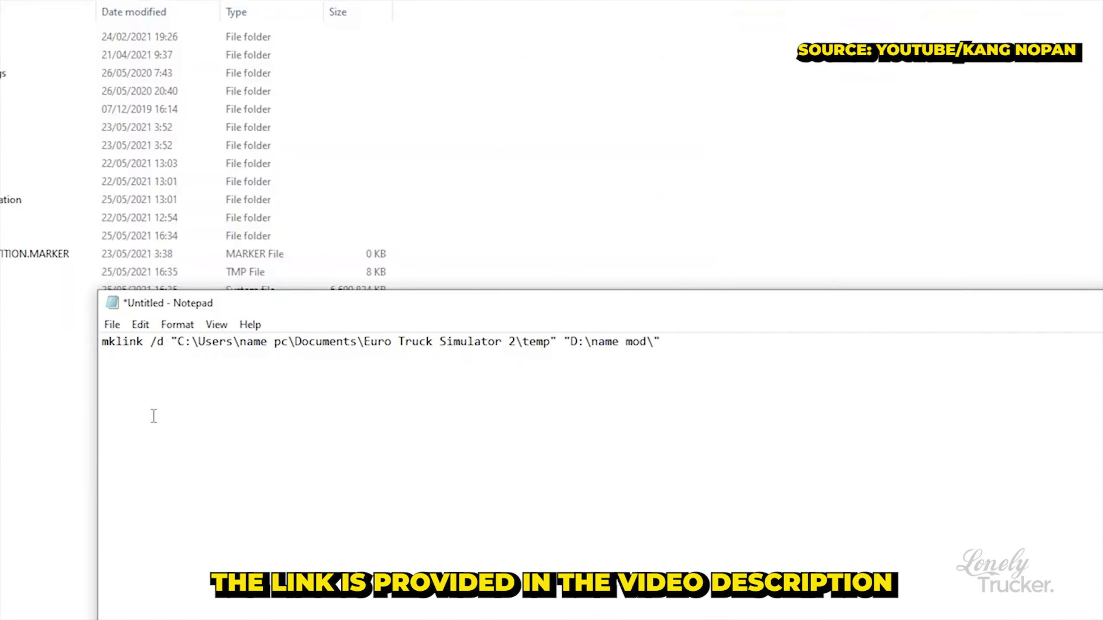
Step: Duplicate the mklink command onto a second line and select its placeholder user name
drag(681, 348, 103, 360)
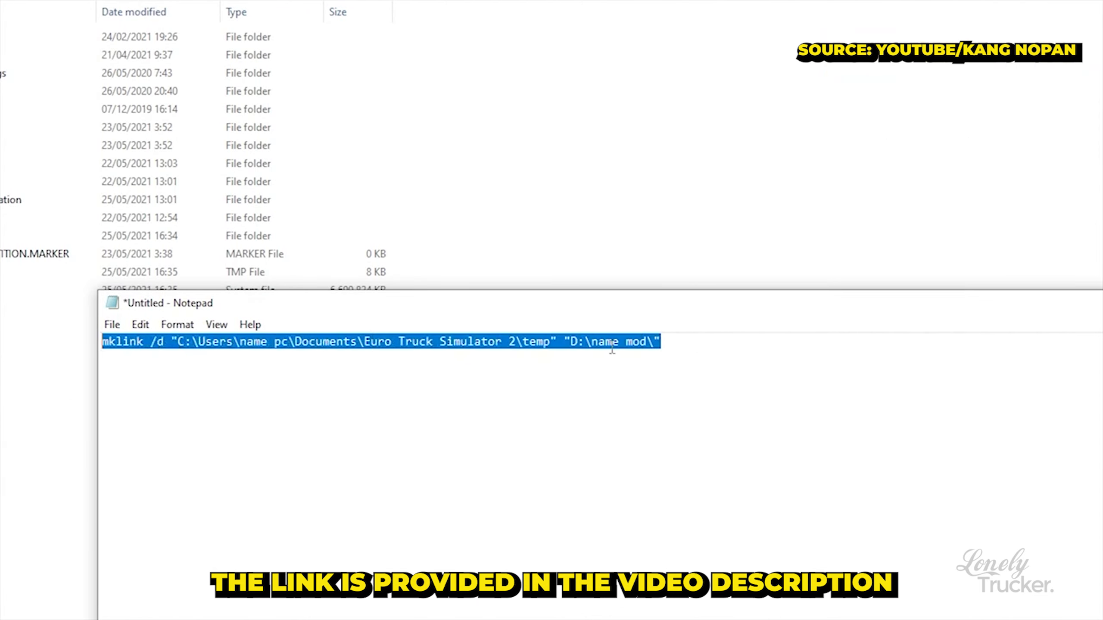
key(ctrl+c)
click(687, 348)
key(Return)
key(ctrl+v)
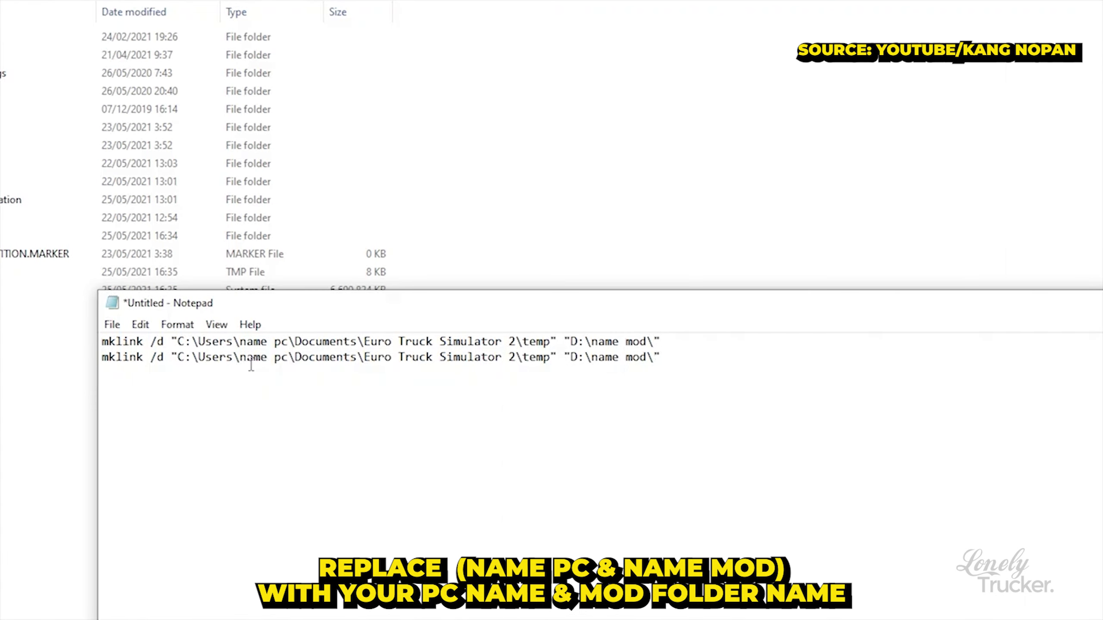
drag(239, 358, 289, 358)
text(yunos)
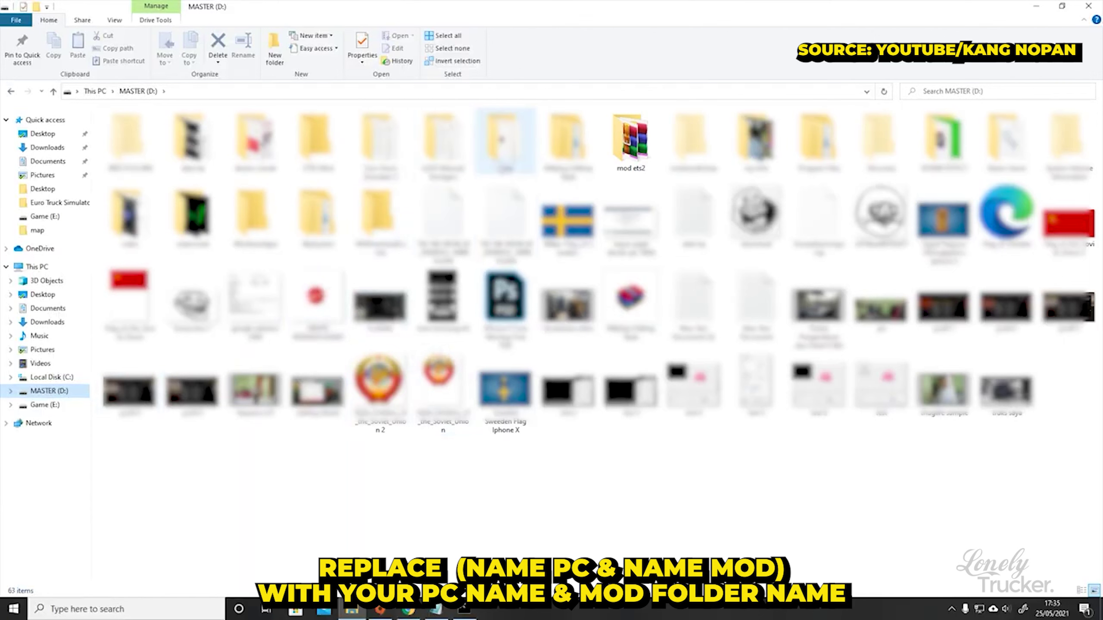
Step: Check the D:\mod ets2 path in Explorer, set it as the target, and select line 2
double_click(633, 149)
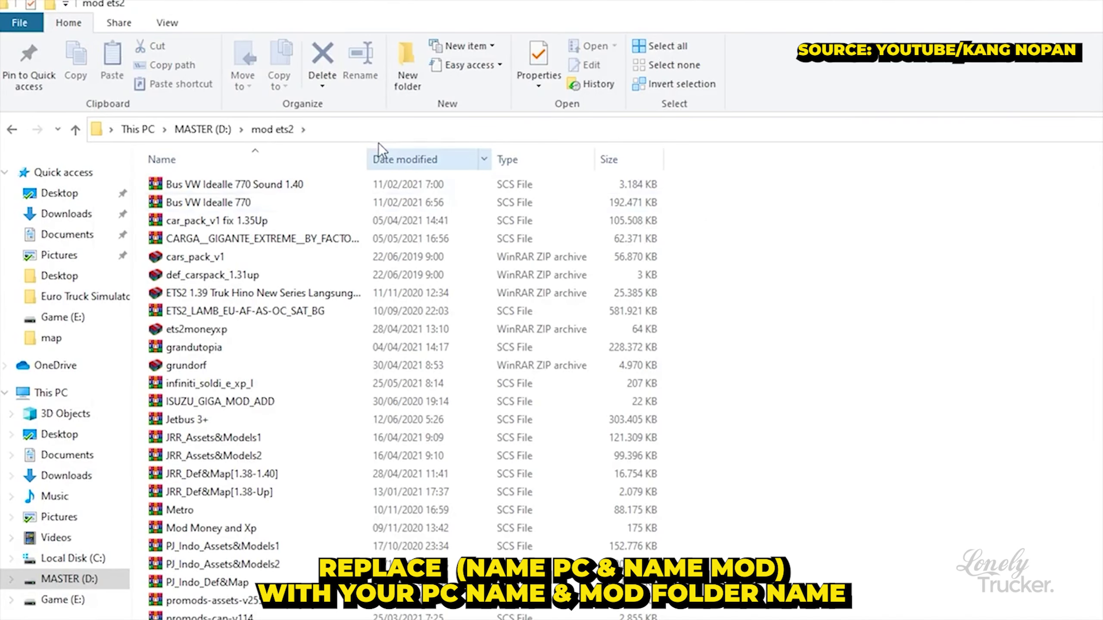
click(384, 129)
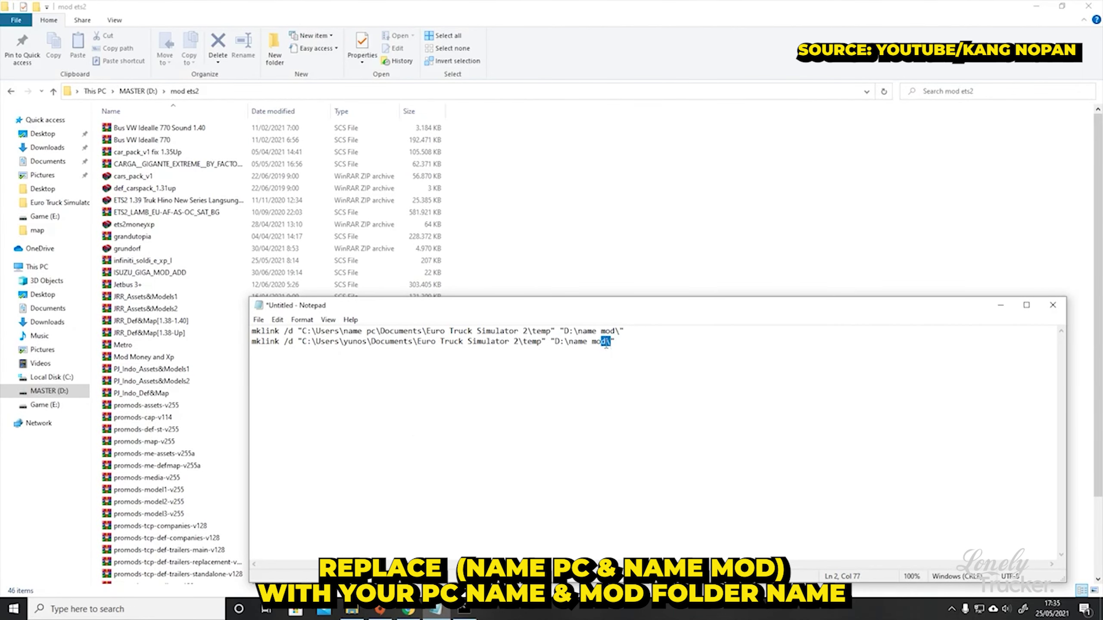
mouse_move(567, 342)
mouse_down()
mouse_move(604, 342)
mouse_move(643, 364)
mouse_up()
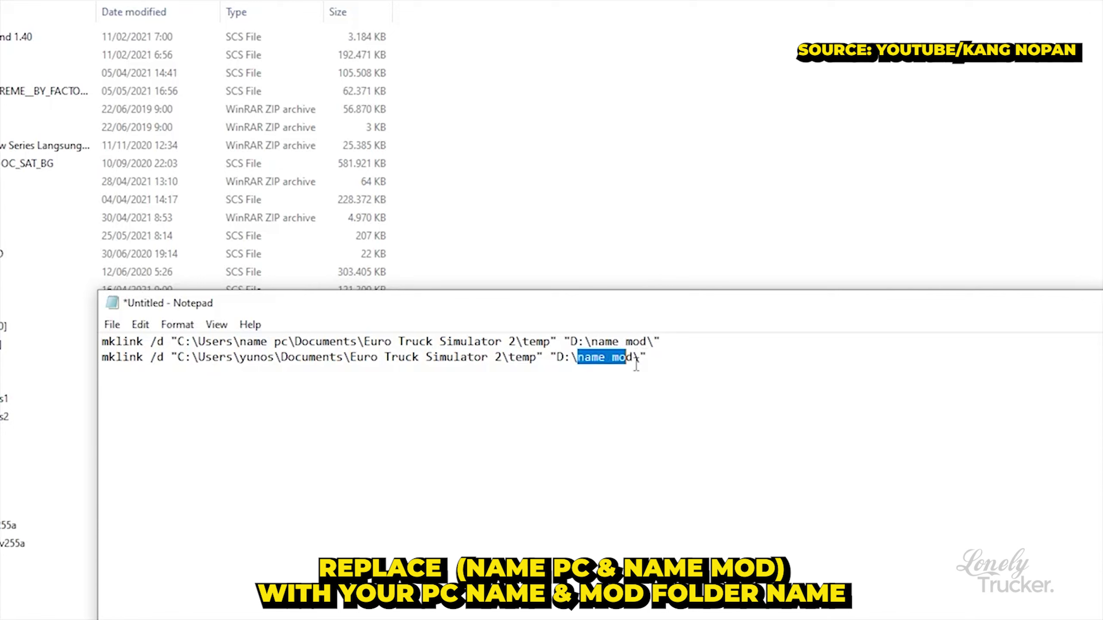
text(mod ets2)
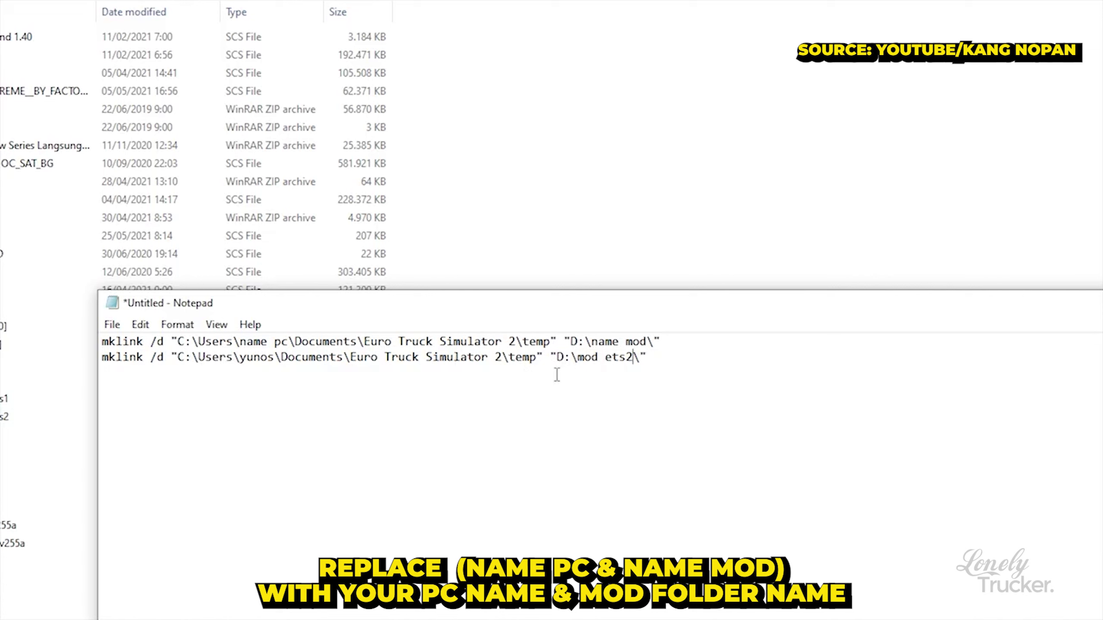
drag(654, 362, 102, 366)
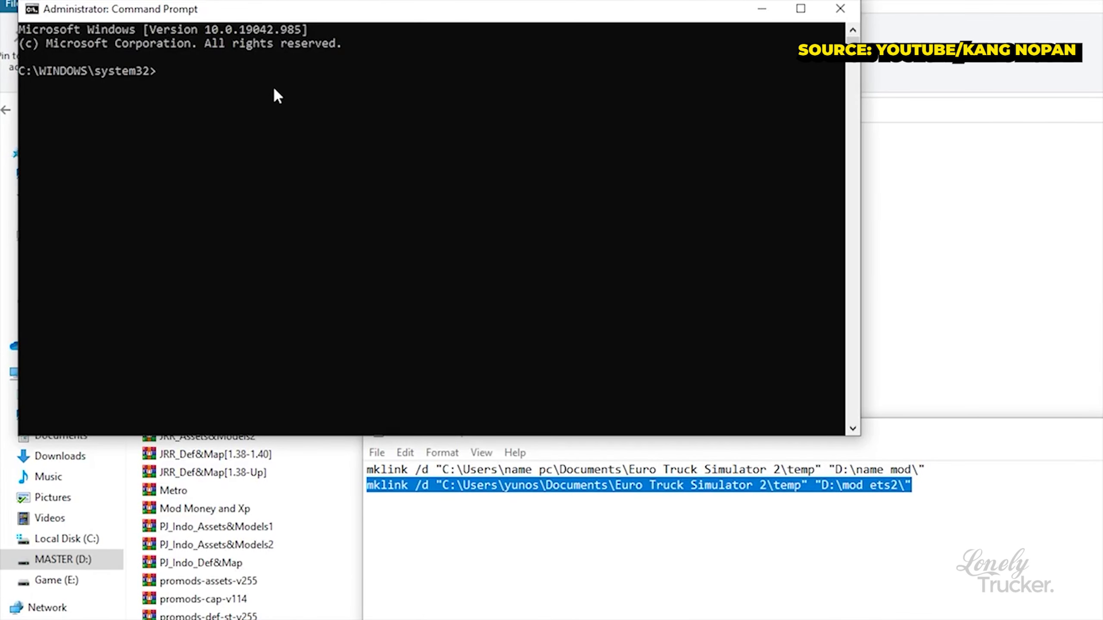
Step: Paste the mklink /d command into the admin Command Prompt and run it
key(ctrl+v)
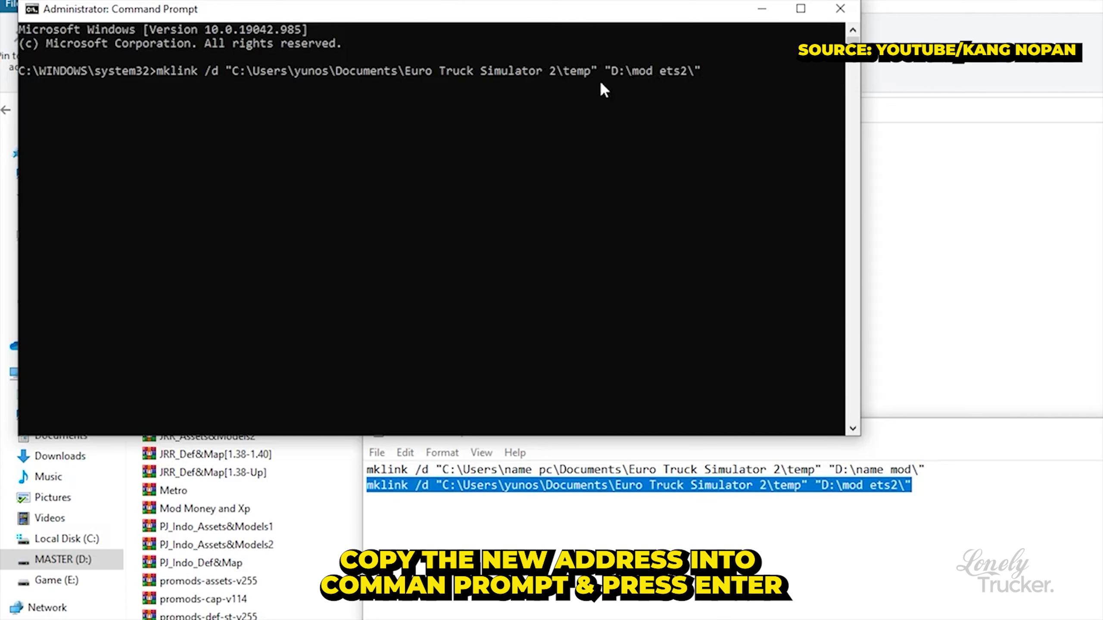
key(Return)
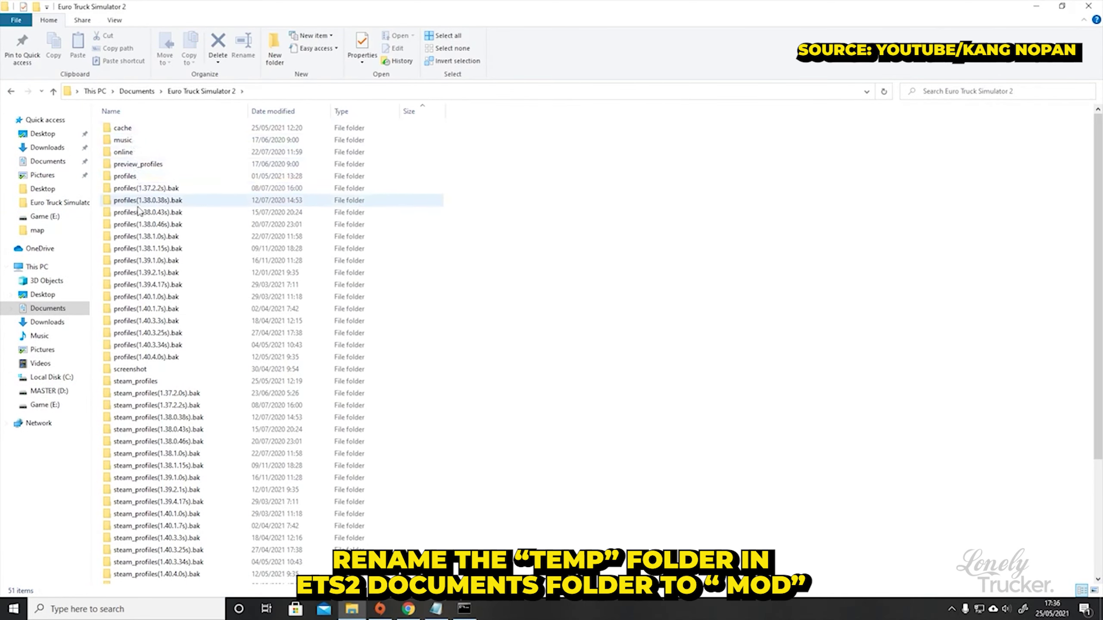
scroll(185, 392, down, 5)
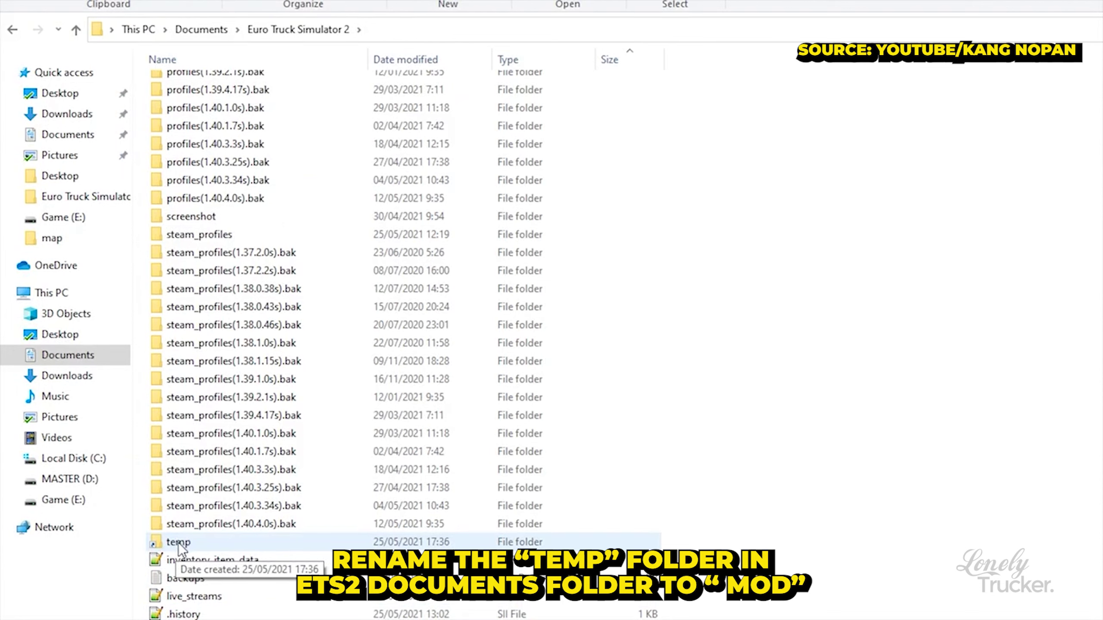
Step: Rename the temp folder in the Euro Truck Simulator 2 folder to 'mod'
click(181, 543)
right_click(181, 543)
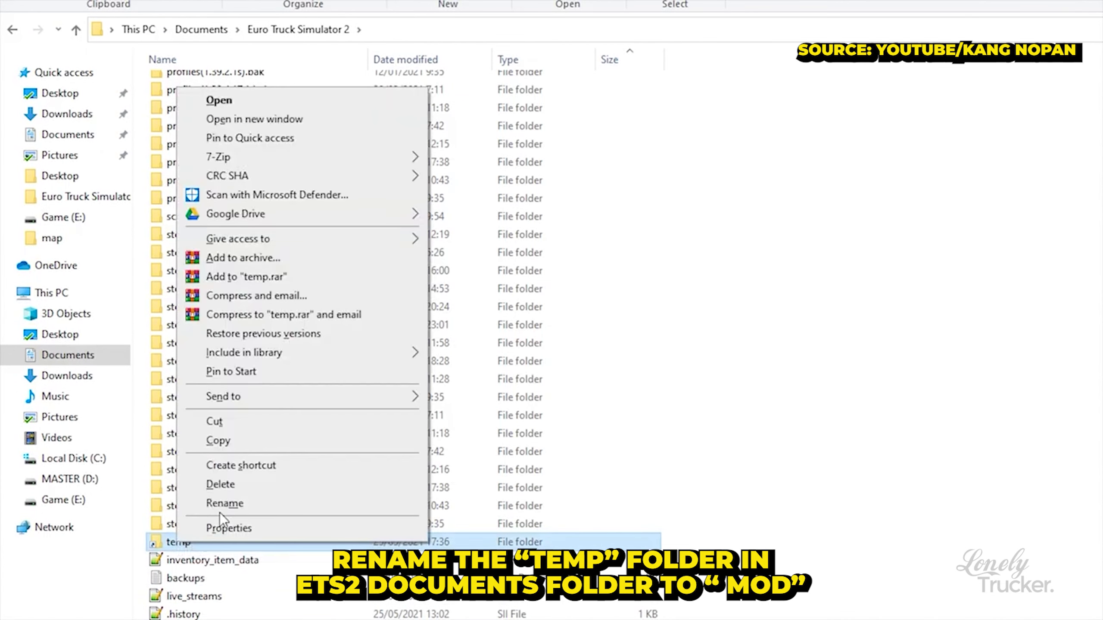
click(222, 506)
text(mo)
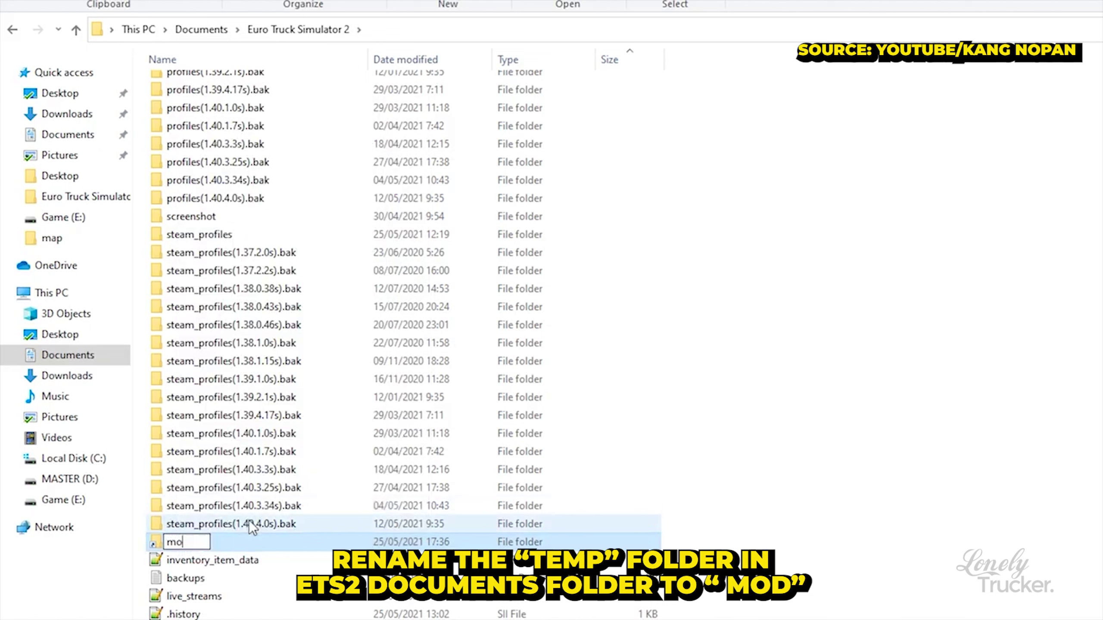
text(d)
key(Return)
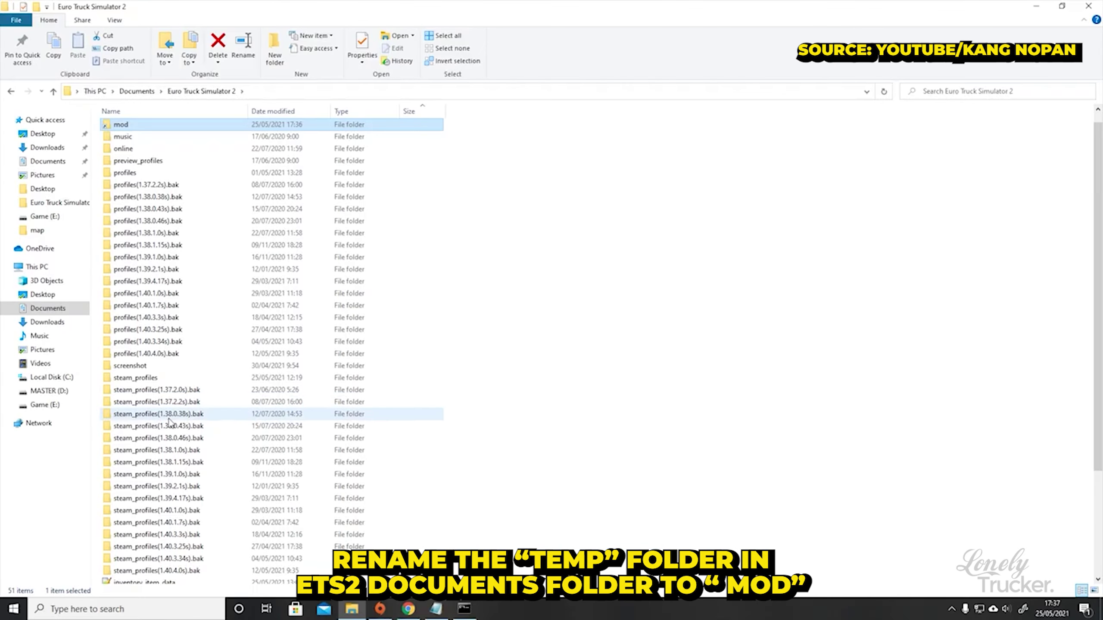
Step: Check the mods inside 'mod' and confirm its D:\mod ets2 link target in Properties
double_click(124, 125)
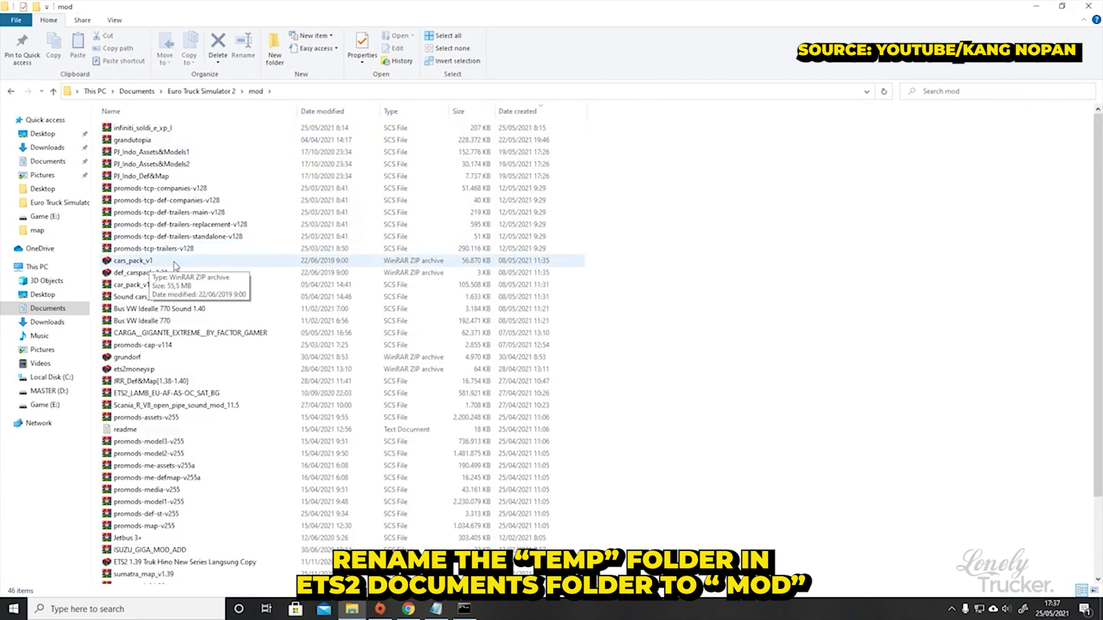
click(12, 91)
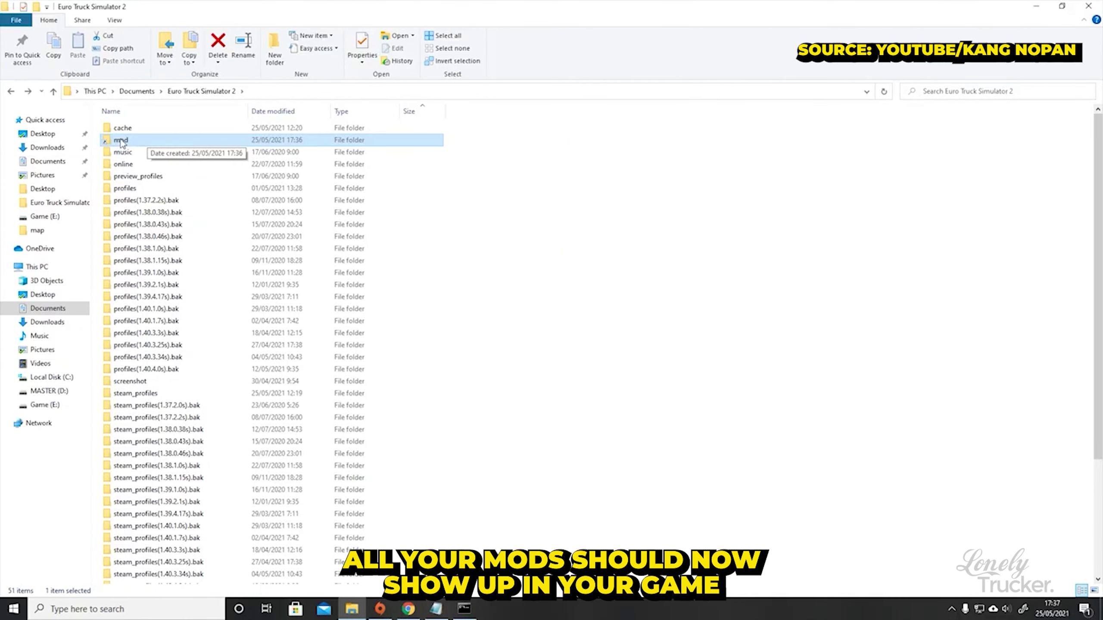
right_click(121, 141)
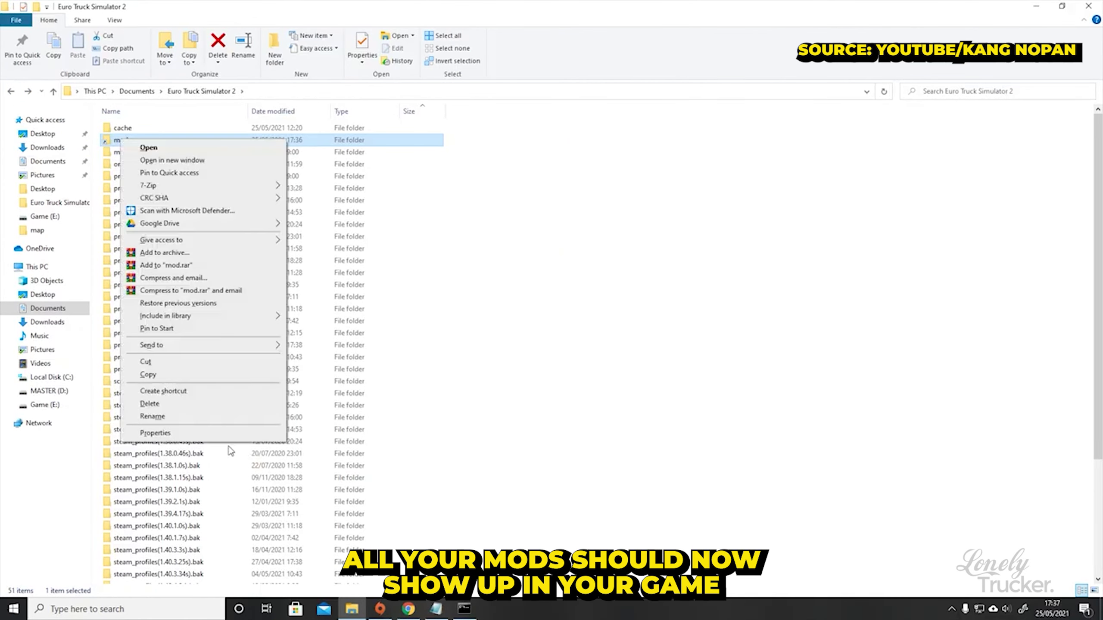
click(156, 433)
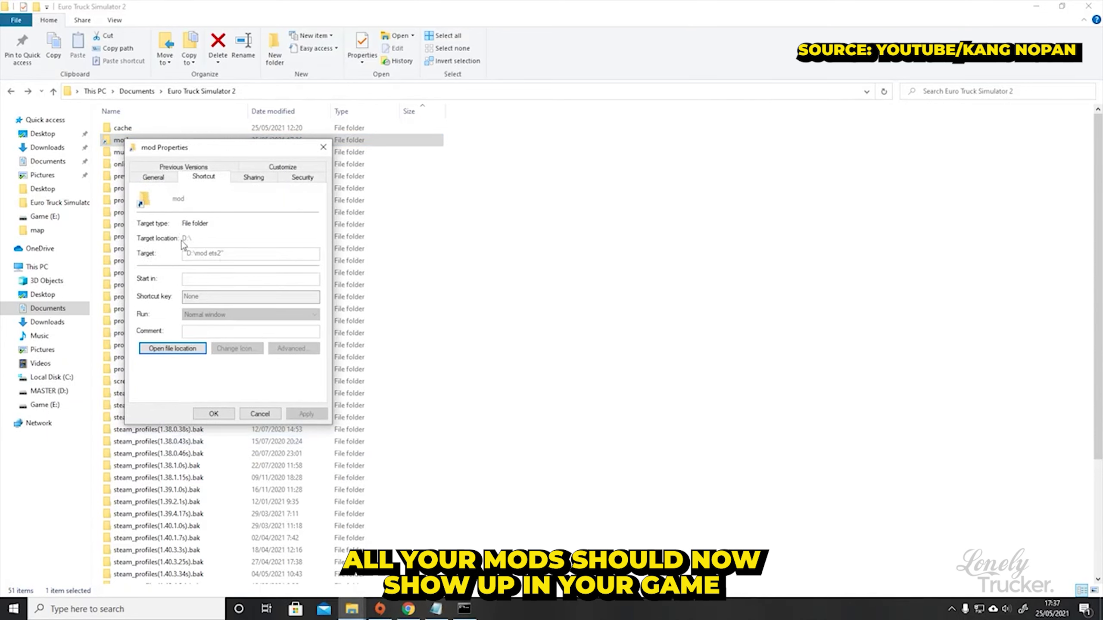
click(215, 415)
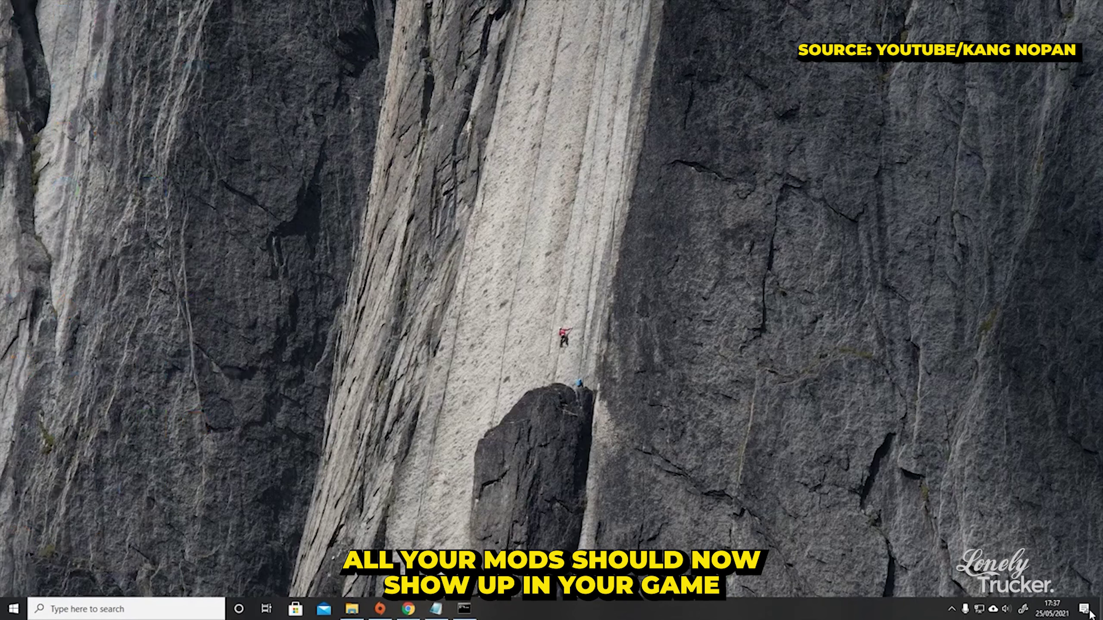
Step: Close the Command Prompt window and launch Euro Truck Simulator 2 from its desktop icon
click(463, 610)
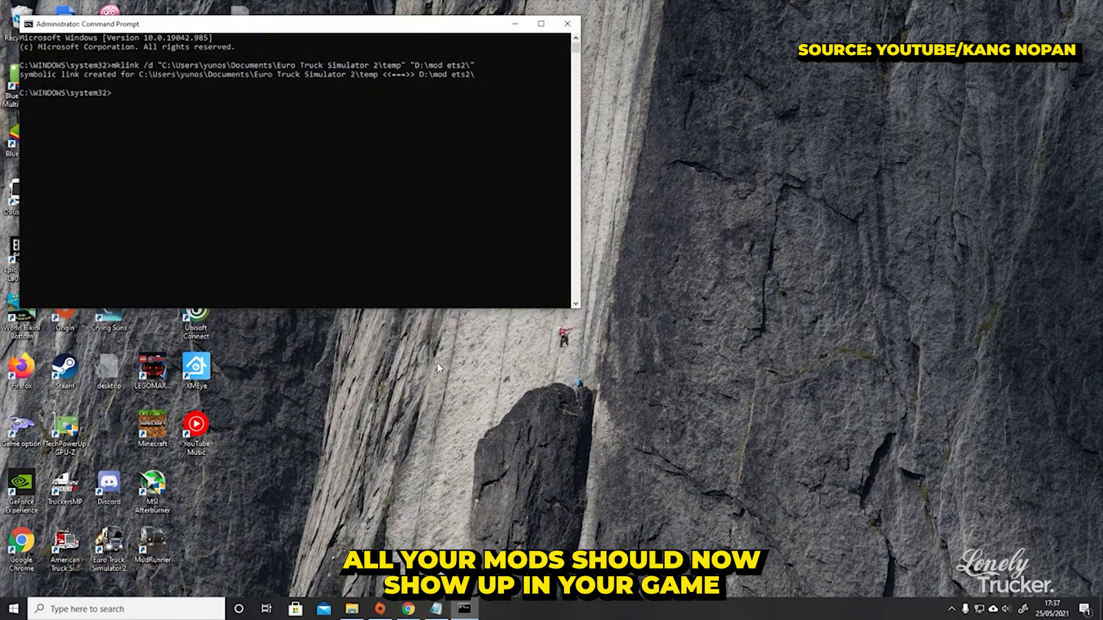
click(567, 23)
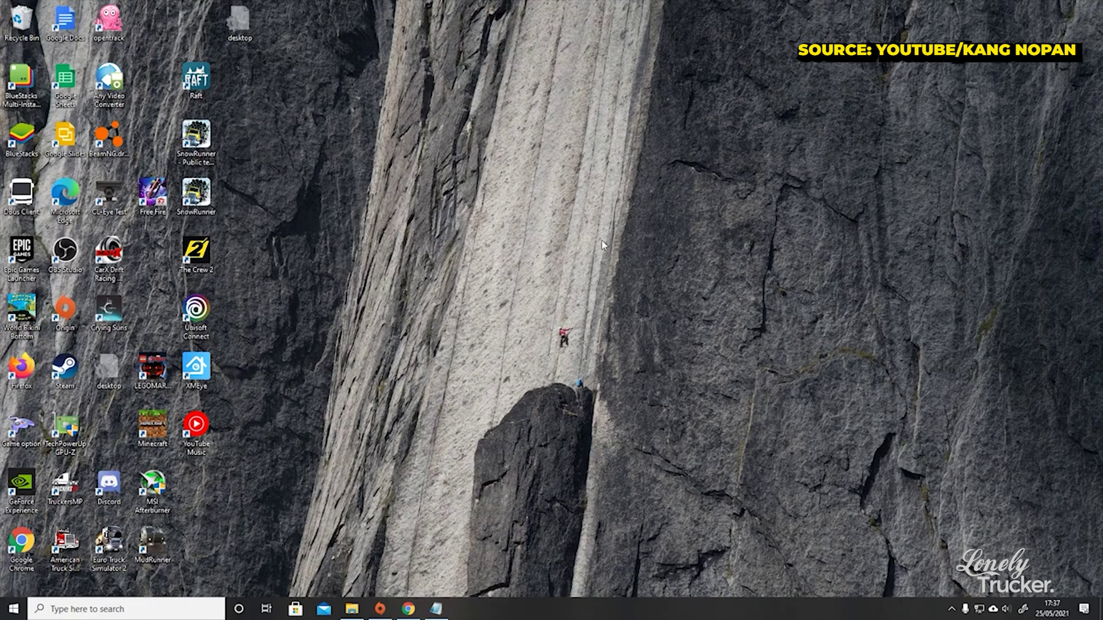
double_click(110, 545)
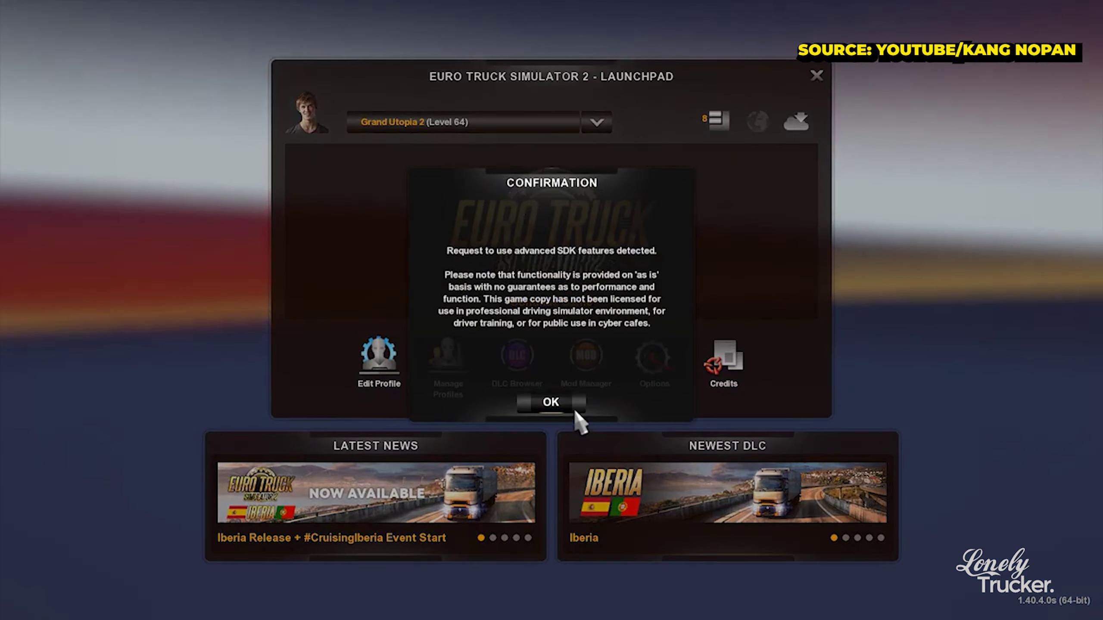
Step: Accept the SDK notice, review linked mods like Grand Utopia in Mod Manager, then exit
click(560, 404)
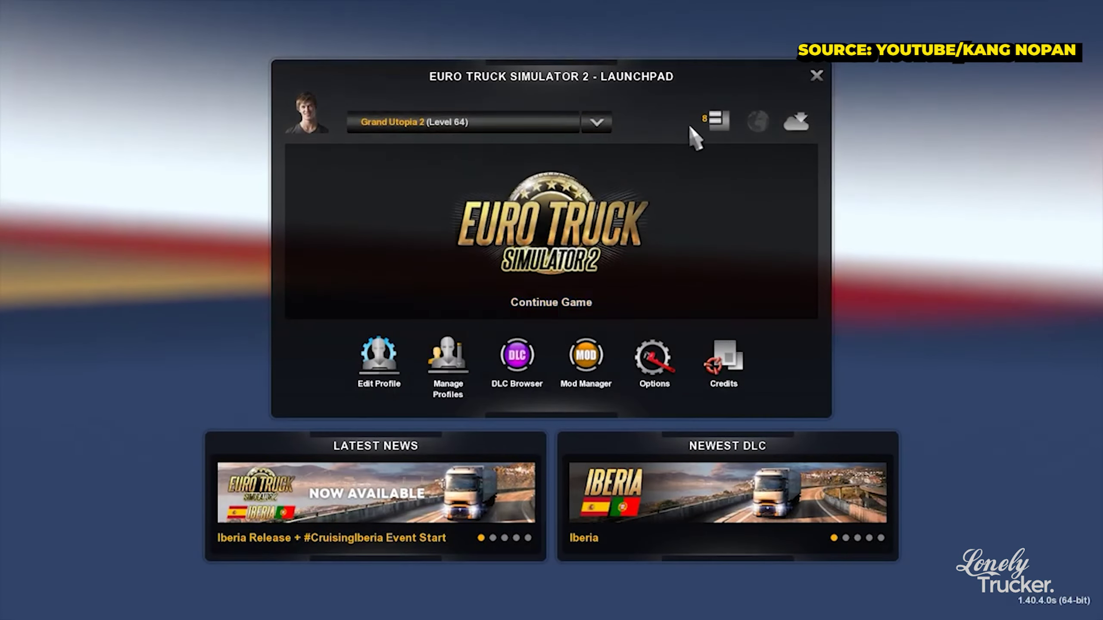
click(591, 196)
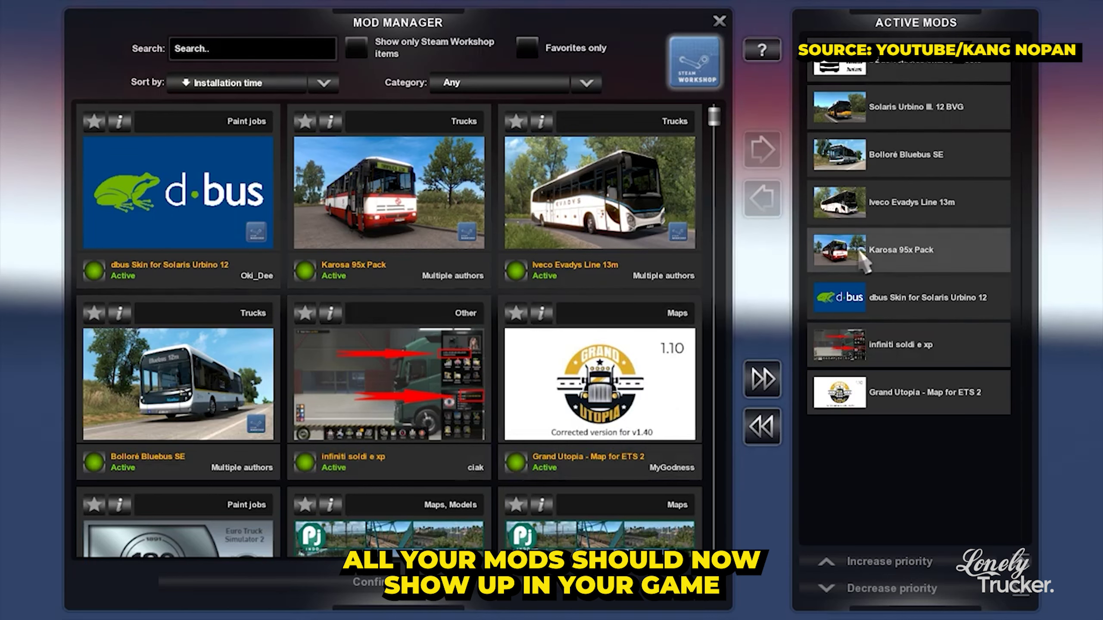
click(719, 21)
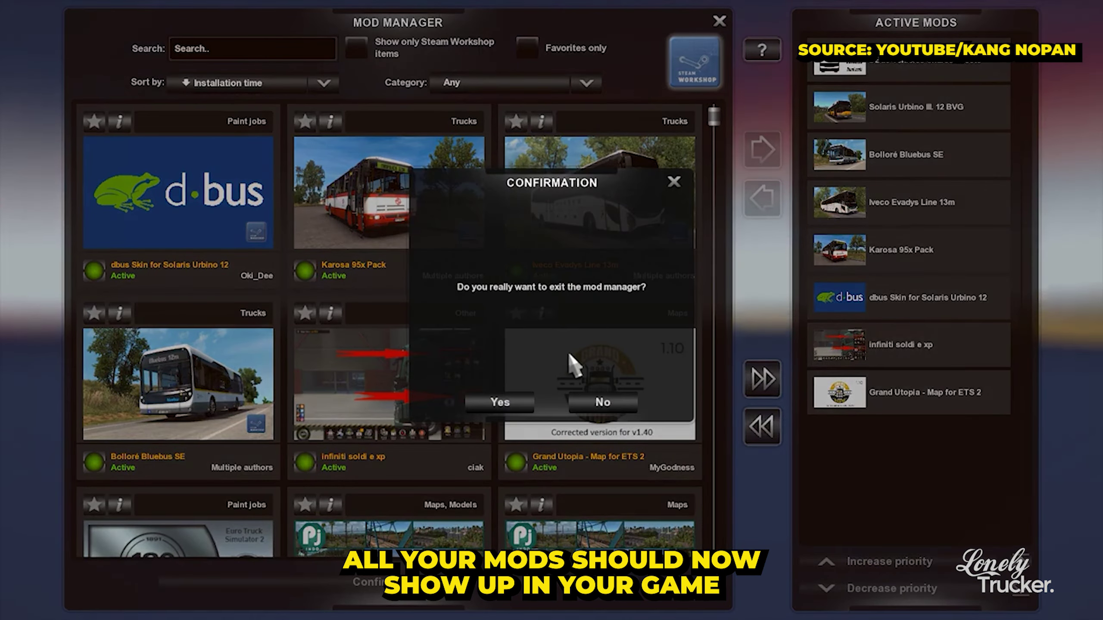